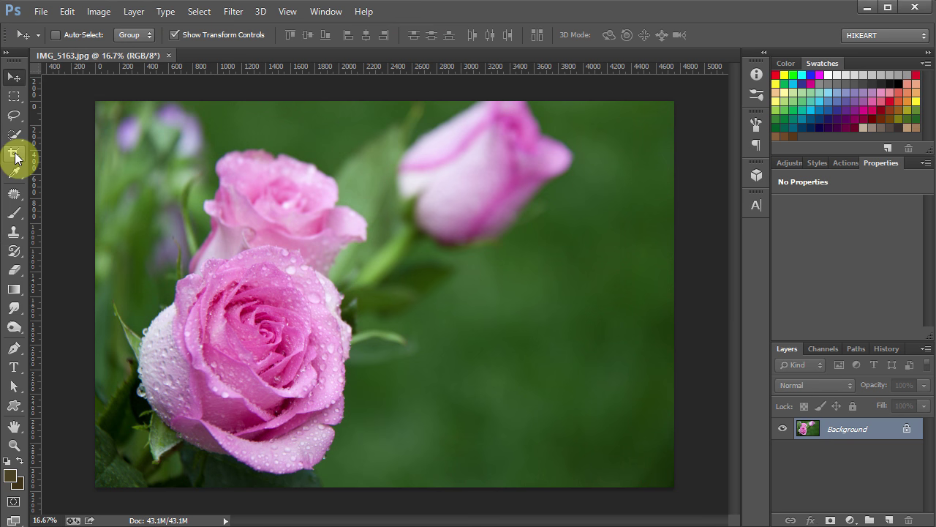
In Photoshop, crop the rose photo to a tall, narrow portrait frame around the two front roses.
click(15, 156)
click(63, 155)
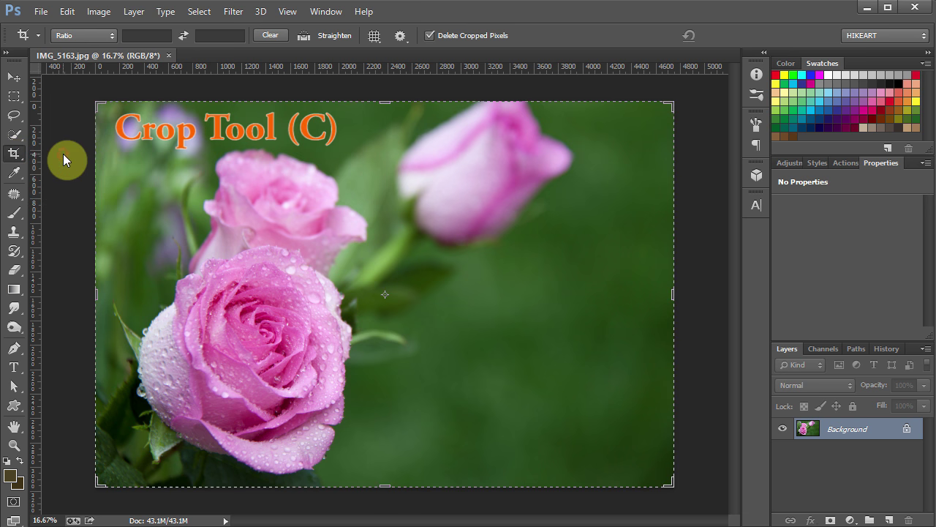
drag(98, 293, 117, 294)
drag(663, 293, 391, 294)
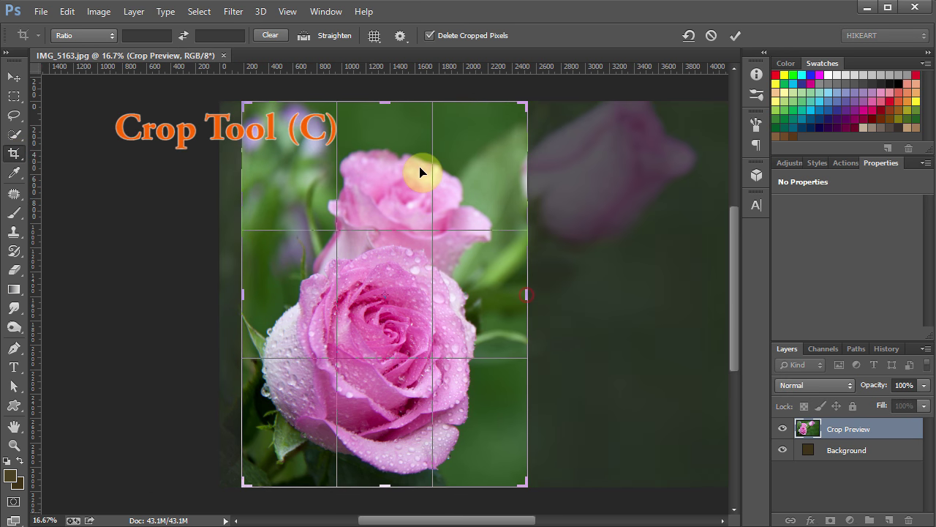
drag(421, 172, 387, 119)
key(Return)
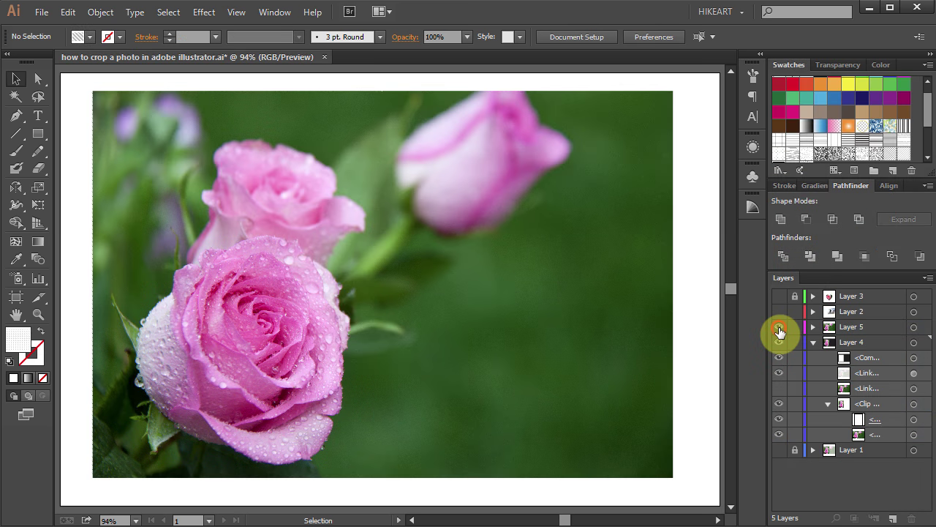
Hide Layer 5 and the extra items, then place IMG_5163.jpg sized to fit the artboard.
click(778, 327)
drag(779, 357, 780, 388)
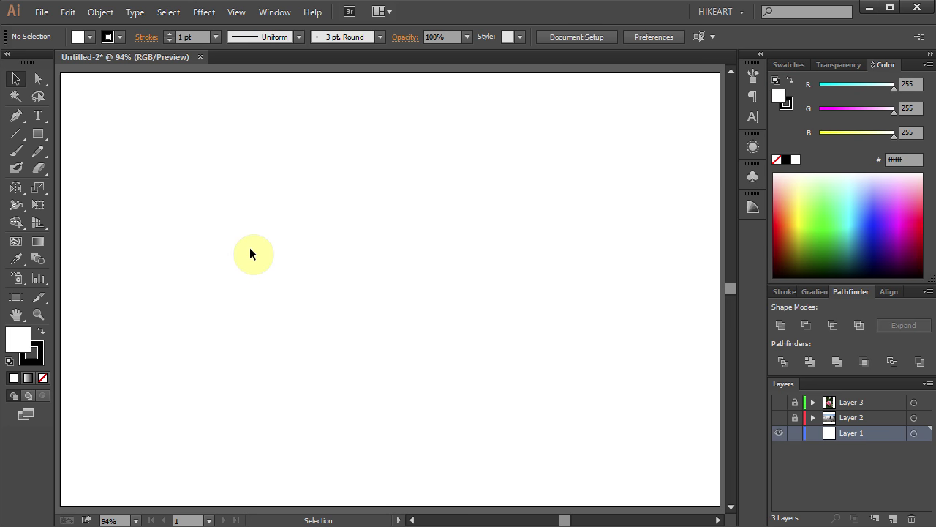
click(41, 12)
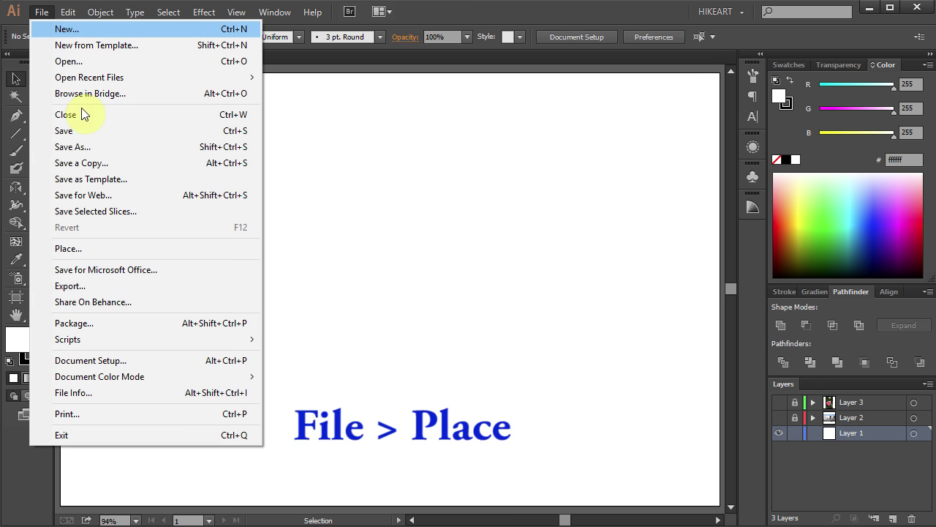
click(184, 249)
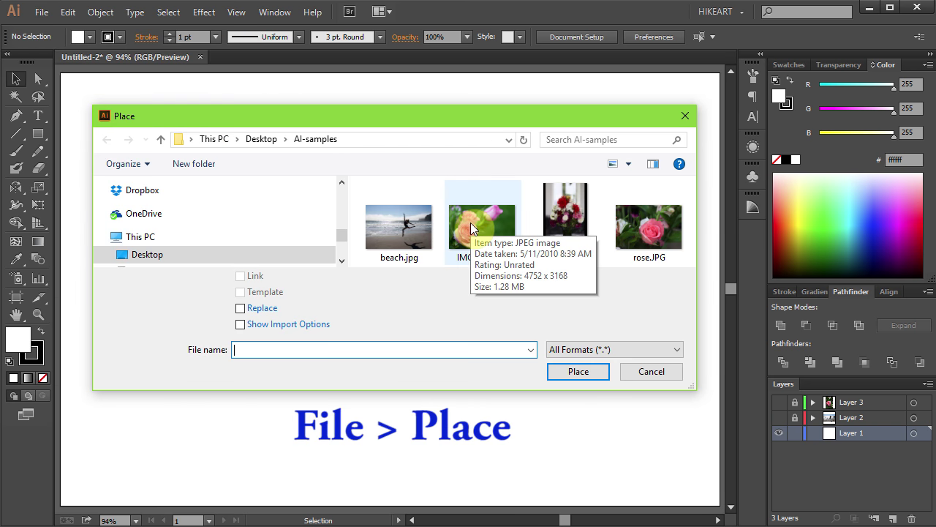
click(474, 223)
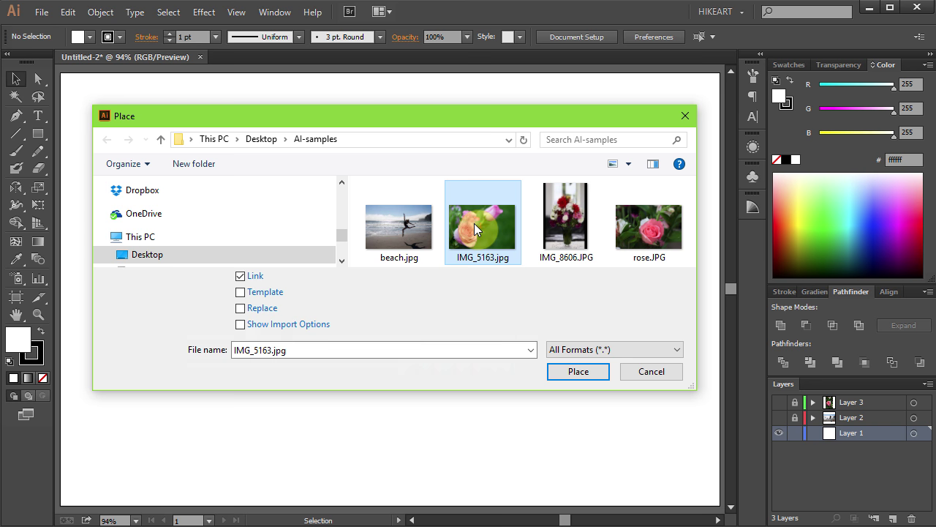
click(578, 371)
click(91, 82)
drag(161, 146, 393, 389)
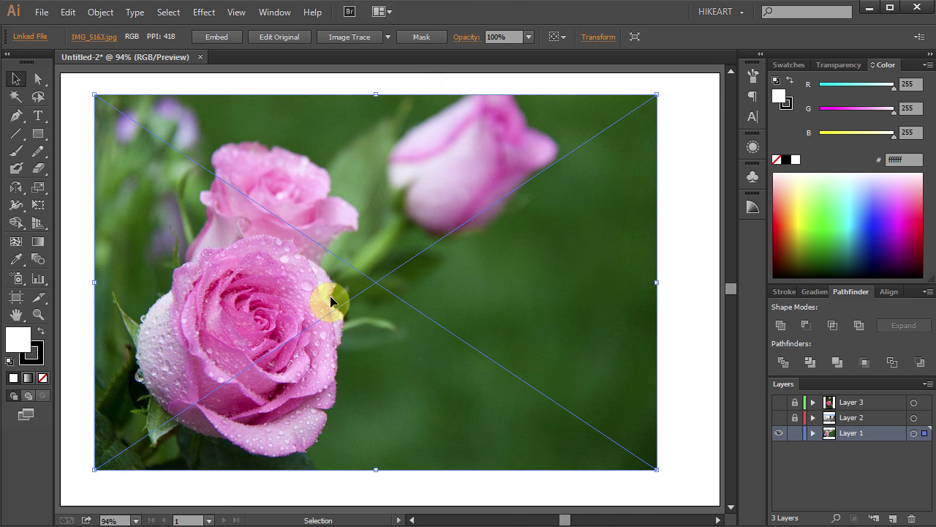
Mask the rose photo with a clipping path, toggling between Edit Contents and Edit Clipping Path.
click(419, 38)
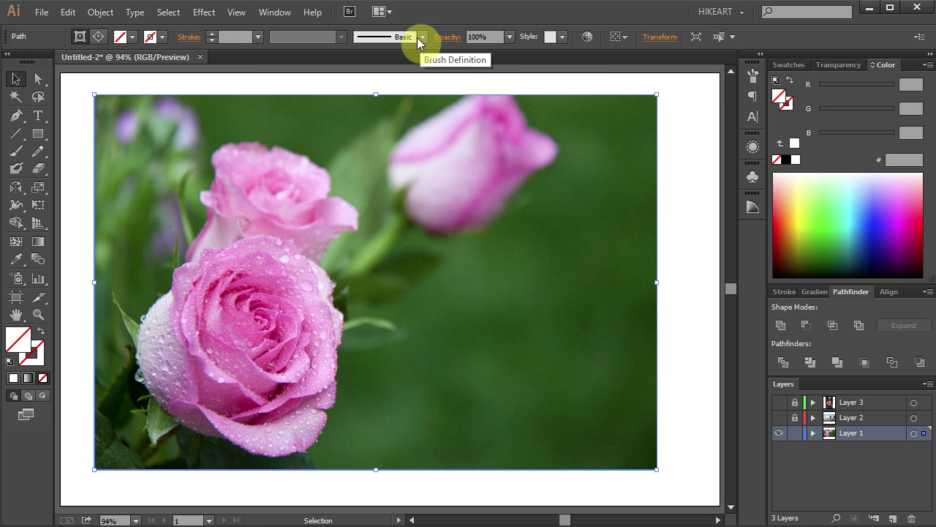
click(100, 38)
click(80, 36)
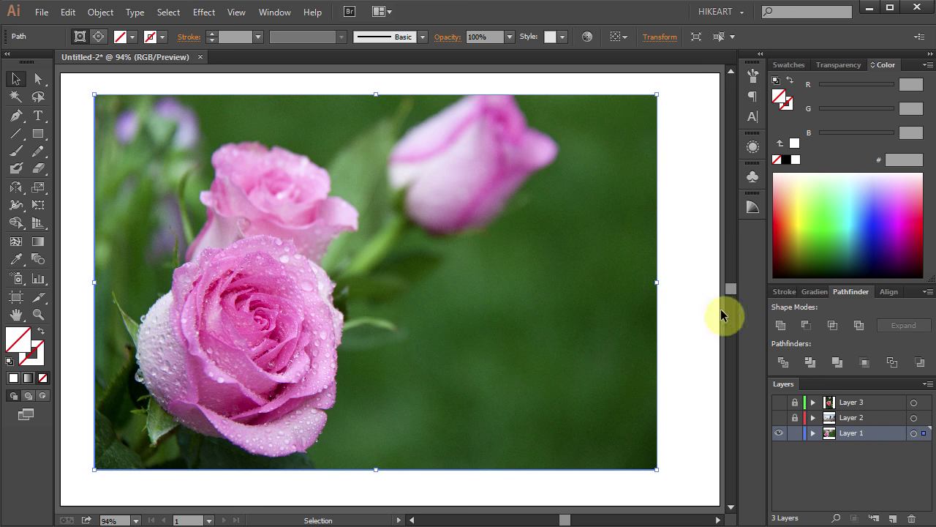
In Layers, expand Layer 1's Clip Group, lock the linked image and select the clipping path.
click(814, 432)
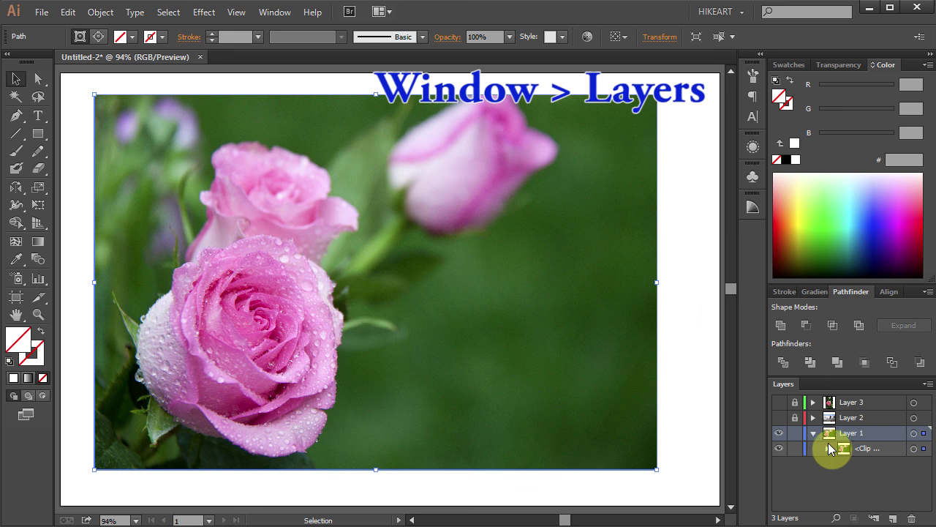
click(826, 448)
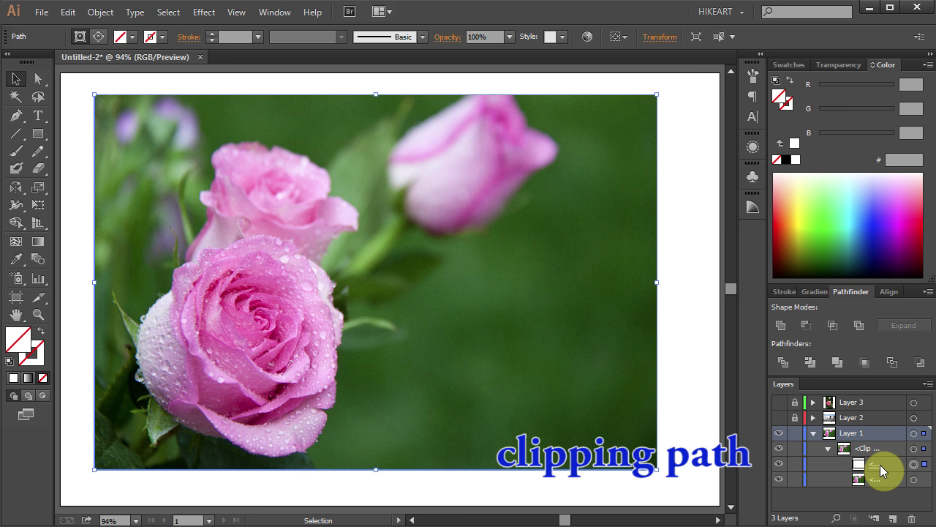
click(914, 481)
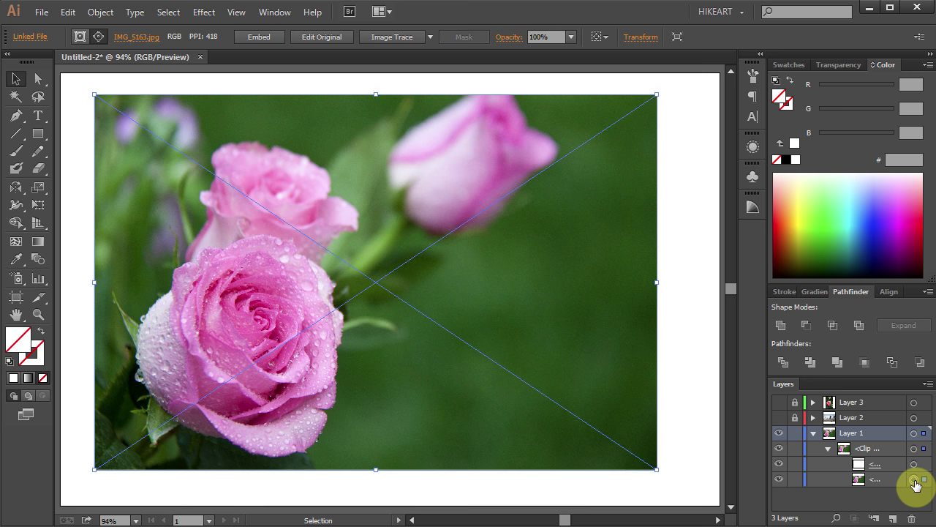
click(797, 479)
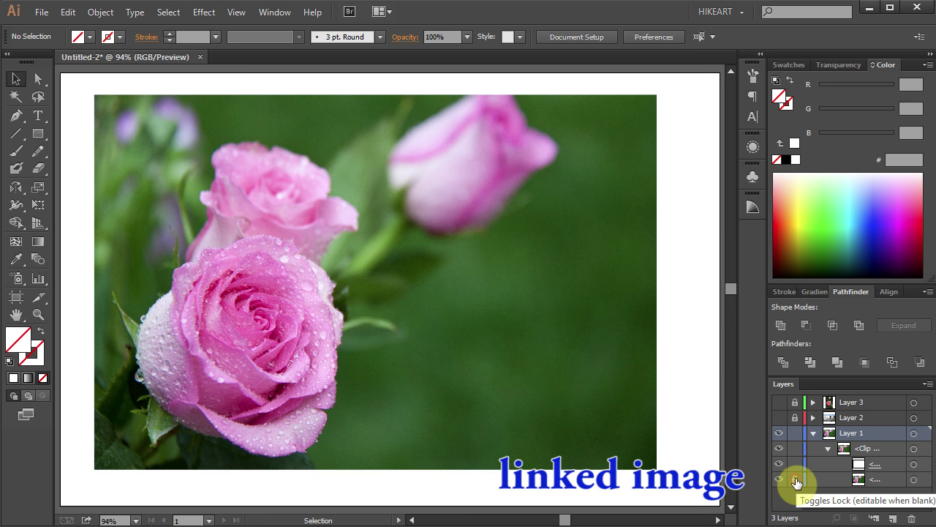
click(914, 464)
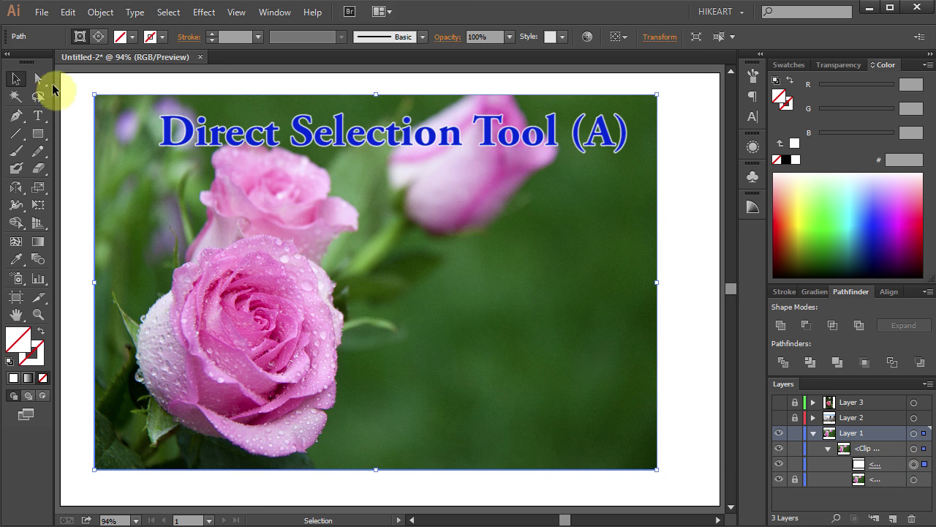
With Direct Selection, marquee-select the clipping path's two right-edge anchors.
click(38, 78)
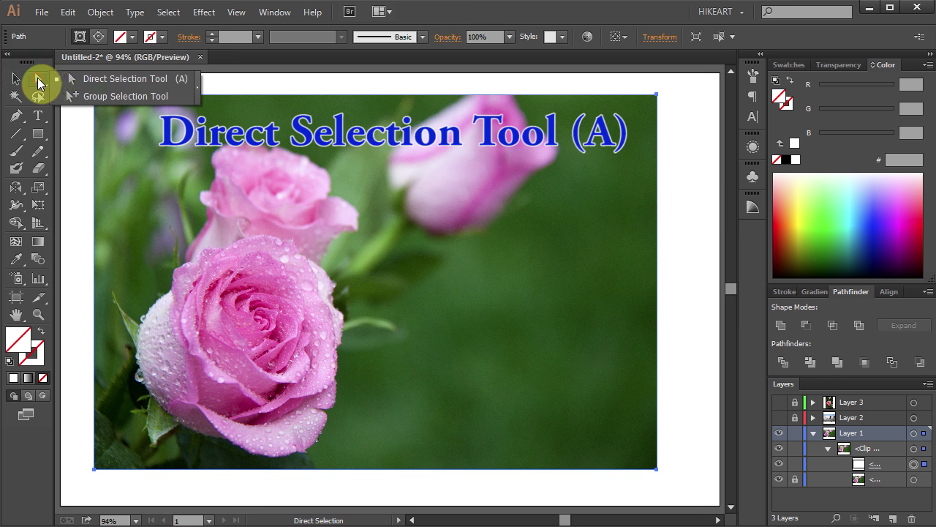
click(648, 87)
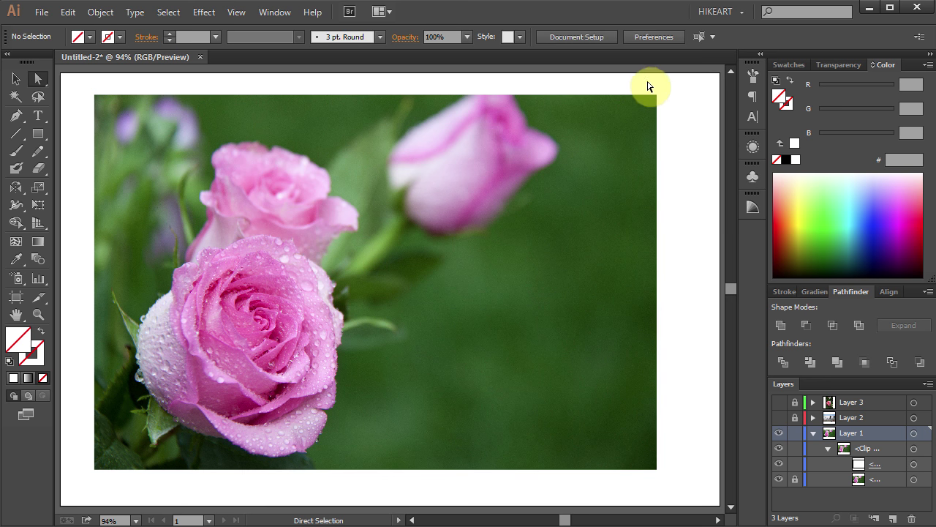
drag(644, 80, 666, 115)
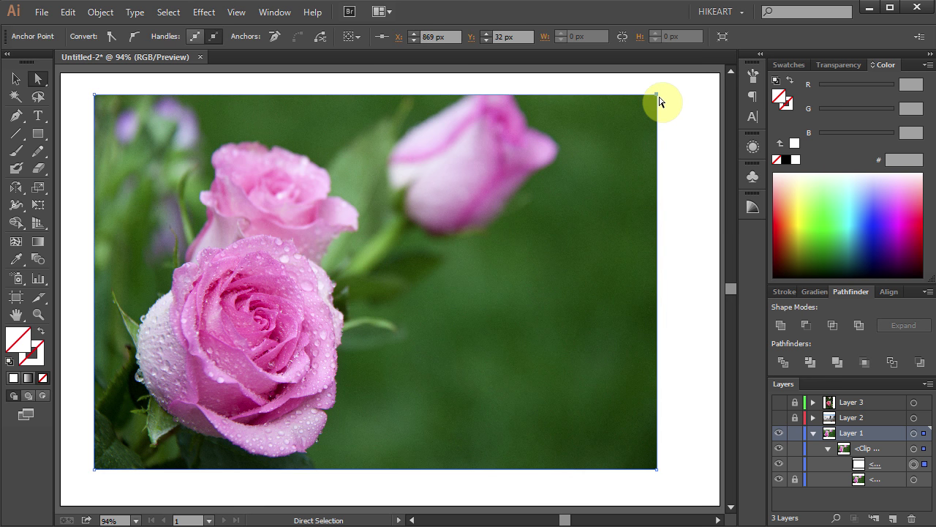
drag(658, 99, 658, 99)
drag(639, 79, 680, 485)
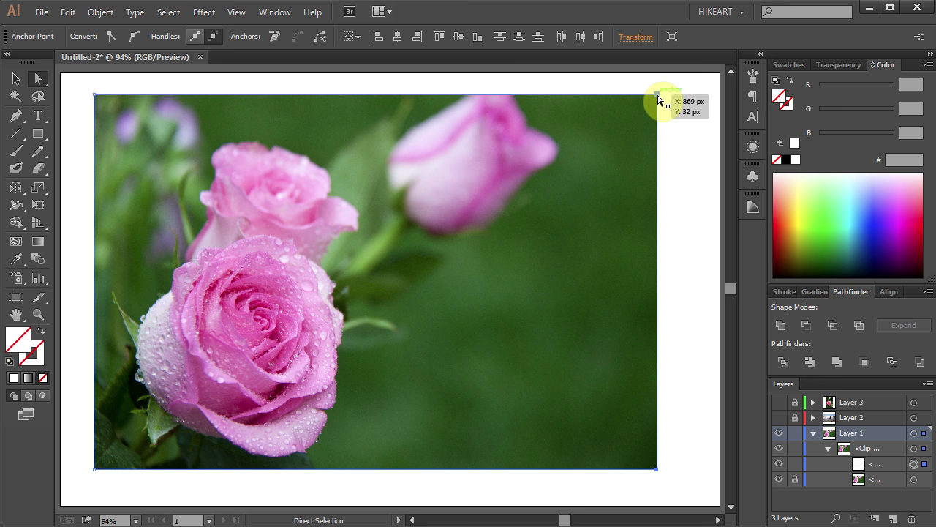
Drag the mask's right edge left and nudge its top edge down twice.
drag(657, 99, 382, 103)
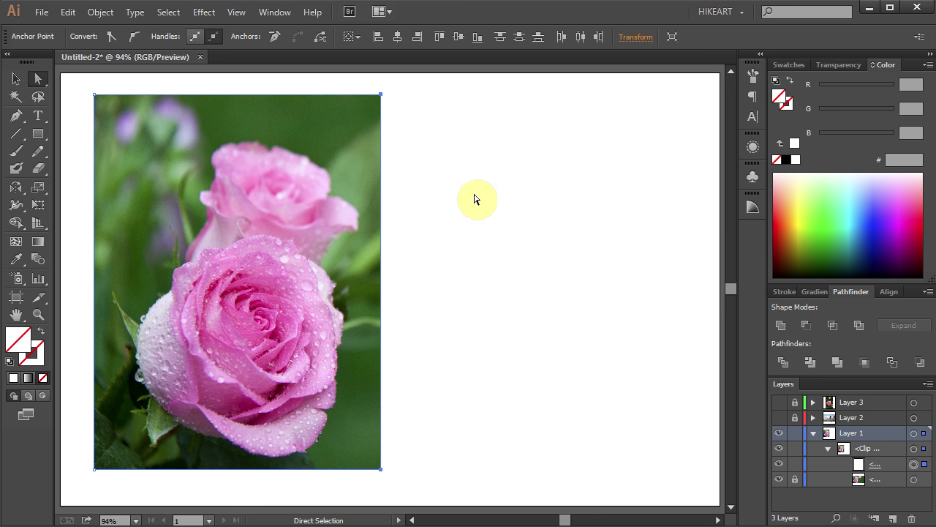
drag(78, 82, 404, 120)
key(Down)
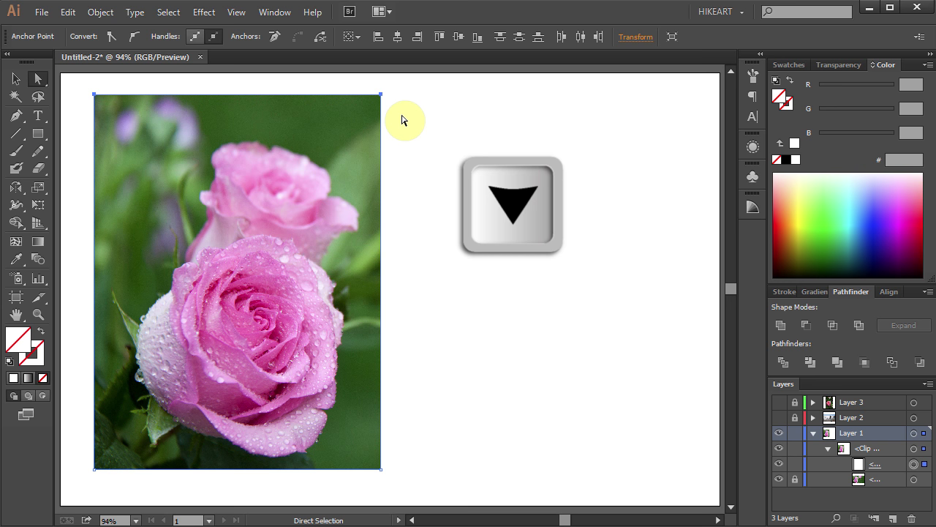
key(Down)
key(Down)
key(Down)
key(Down)
key(Down)
key(Down)
key(Down)
key(Down)
key(Down)
key(Down)
key(Down)
key(Down)
key(Down)
key(Down)
key(Down)
key(Down)
key(Down)
key(Down)
key(Down)
key(Down)
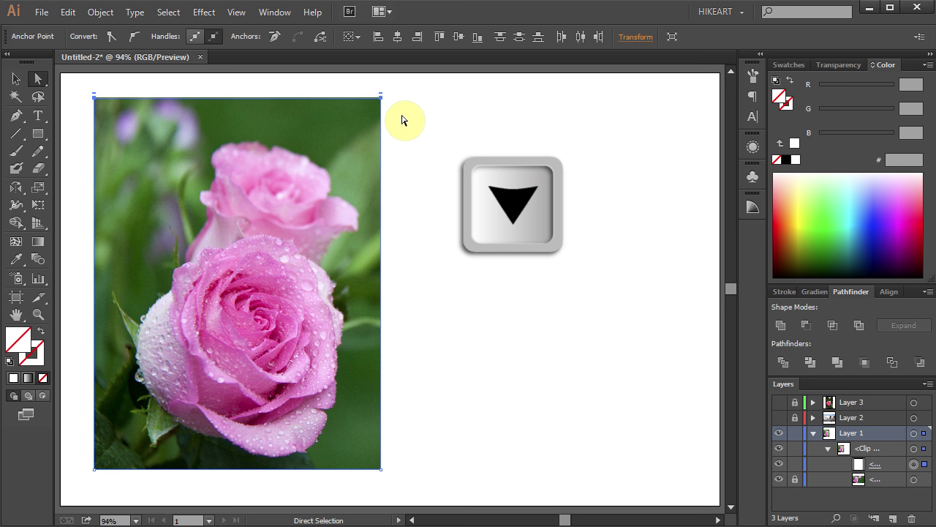
Select the mask's left-edge anchors and nudge them to the right.
click(404, 120)
drag(78, 98, 117, 485)
key(Right)
key(Right)
key(Right)
key(Right)
key(Right)
key(Right)
key(Right)
key(Right)
key(Right)
key(Right)
key(Right)
Skew the beach photo's crop by dragging its corner anchors inward.
click(431, 454)
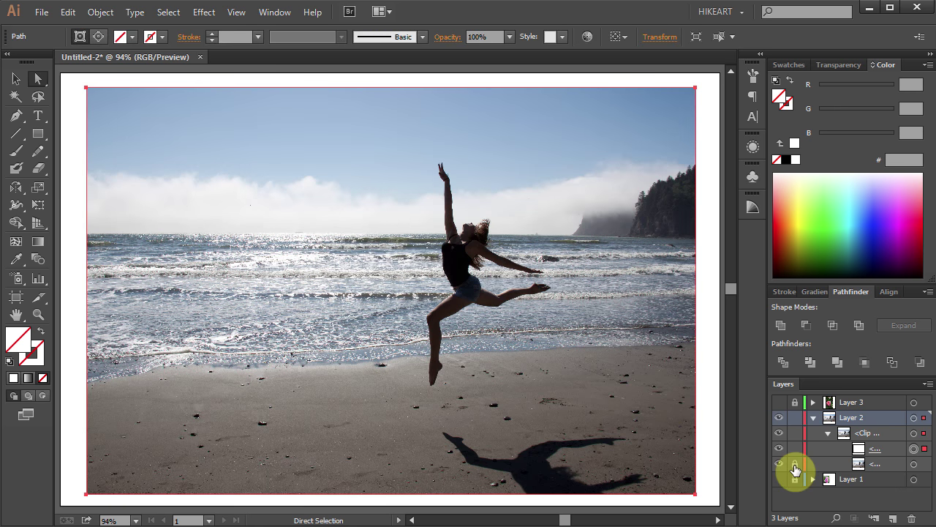
drag(68, 83, 372, 154)
drag(87, 494, 327, 406)
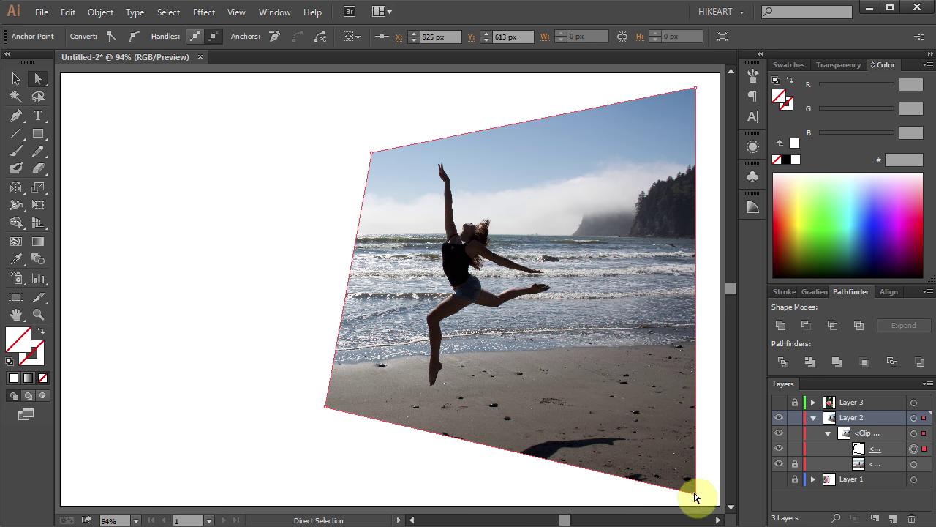
drag(696, 493, 689, 366)
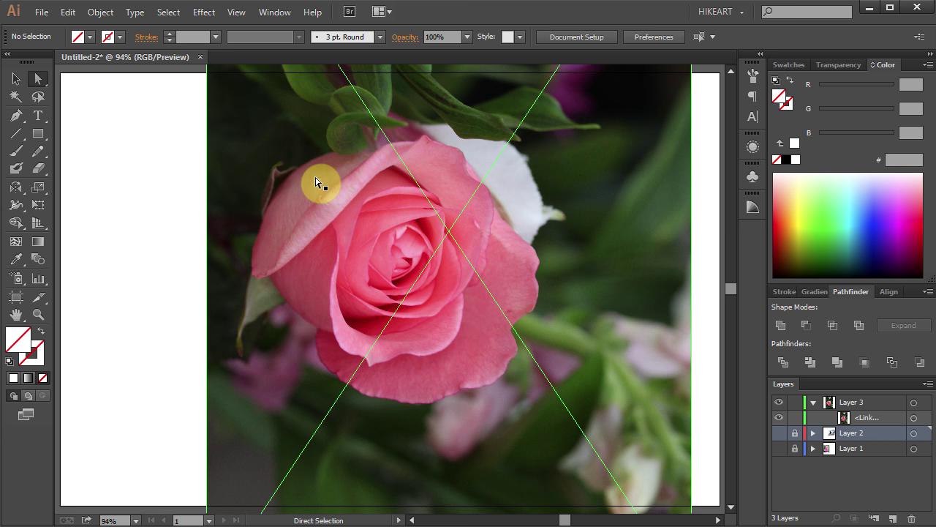
Draw a curved half-heart outline with the Pen tool over the rose photo.
click(39, 134)
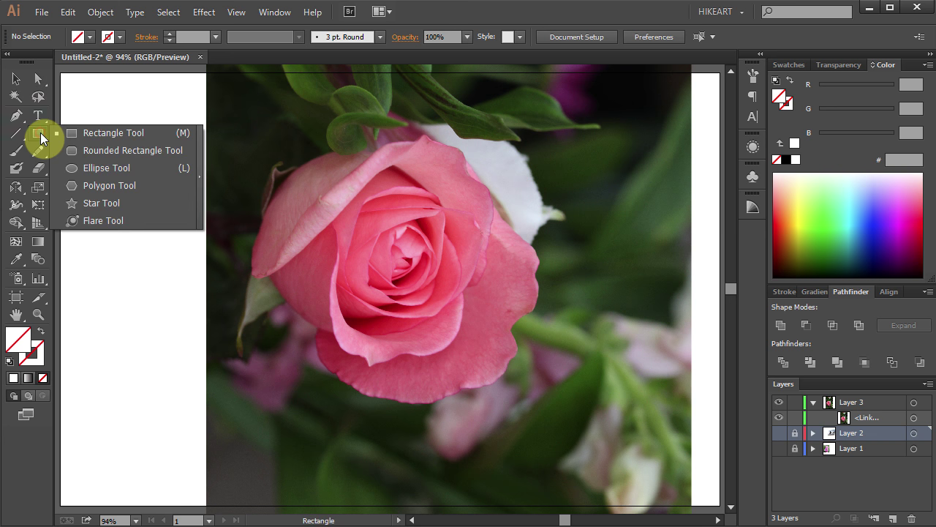
drag(40, 133, 21, 120)
click(16, 116)
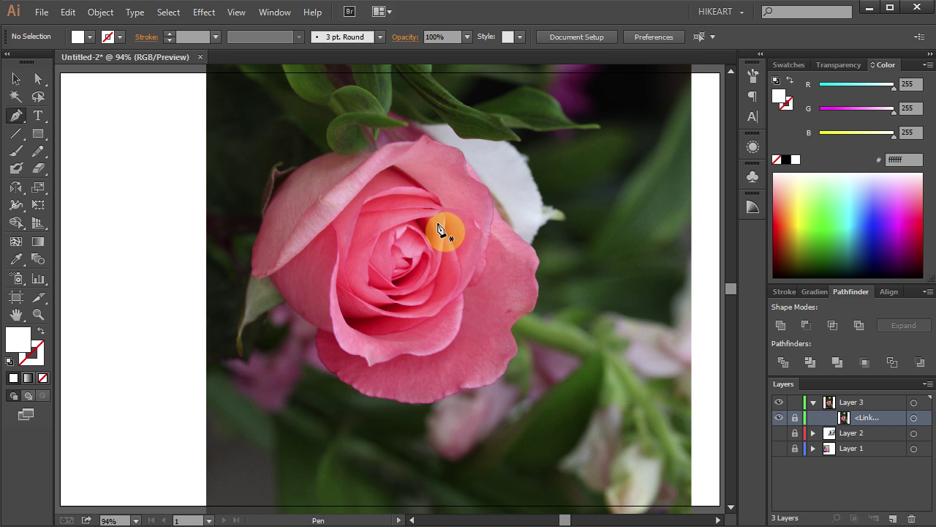
drag(439, 229, 439, 109)
drag(268, 225, 268, 345)
click(437, 462)
Reflect a copy of the half heart across its straight edge to complete the heart, then reposition it.
key(v)
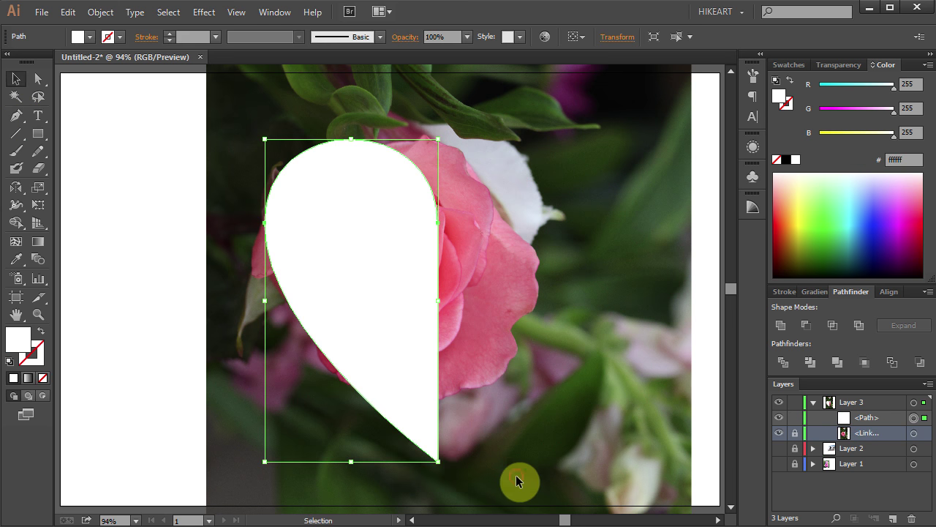
key(o)
alt+click(437, 461)
key(alt+c)
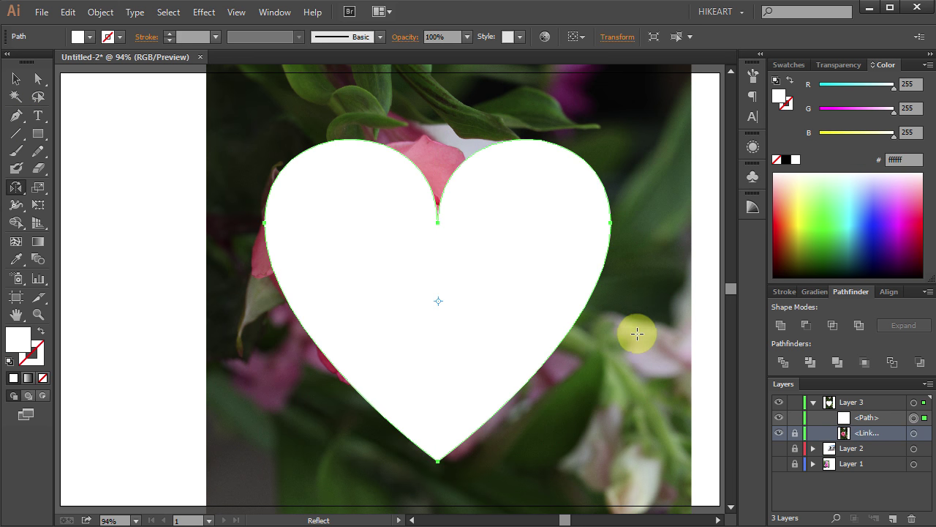
key(v)
mouse_move(479, 354)
mouse_down()
mouse_move(458, 322)
mouse_move(456, 349)
mouse_move(472, 355)
mouse_up()
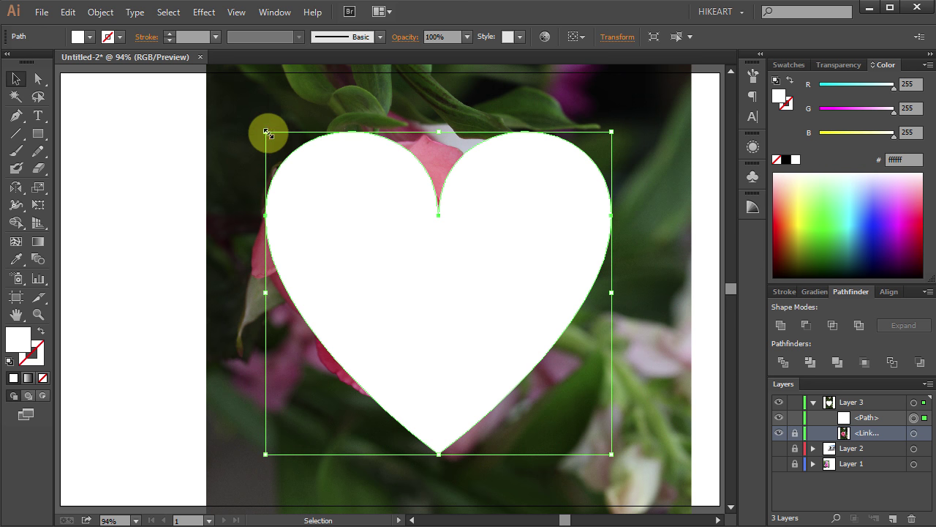
Enlarge and nudge the heart over the bloom, unlock the rose photo, and select both objects.
drag(266, 133, 248, 115)
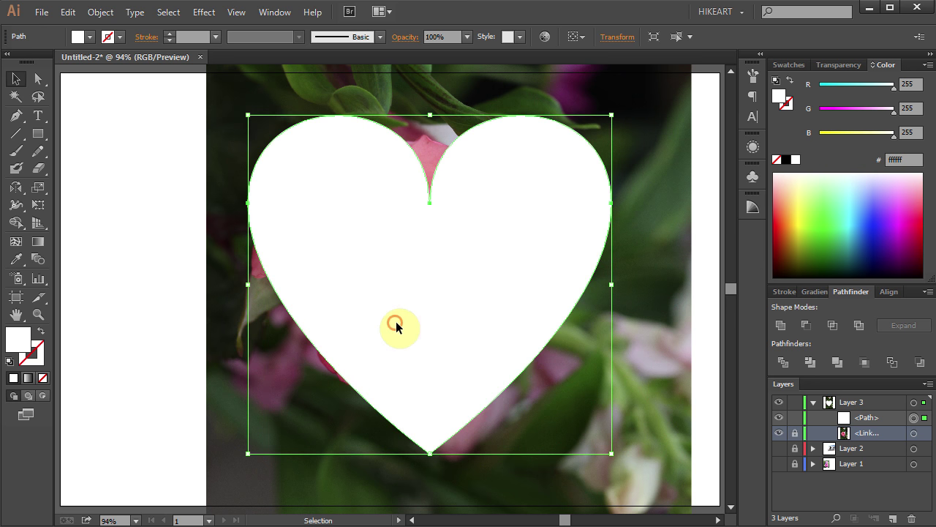
drag(396, 327, 404, 333)
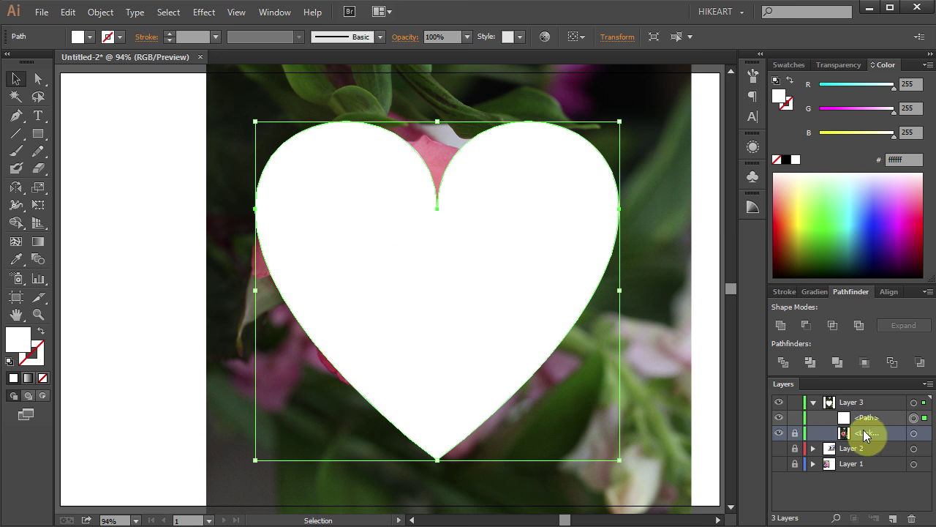
click(796, 433)
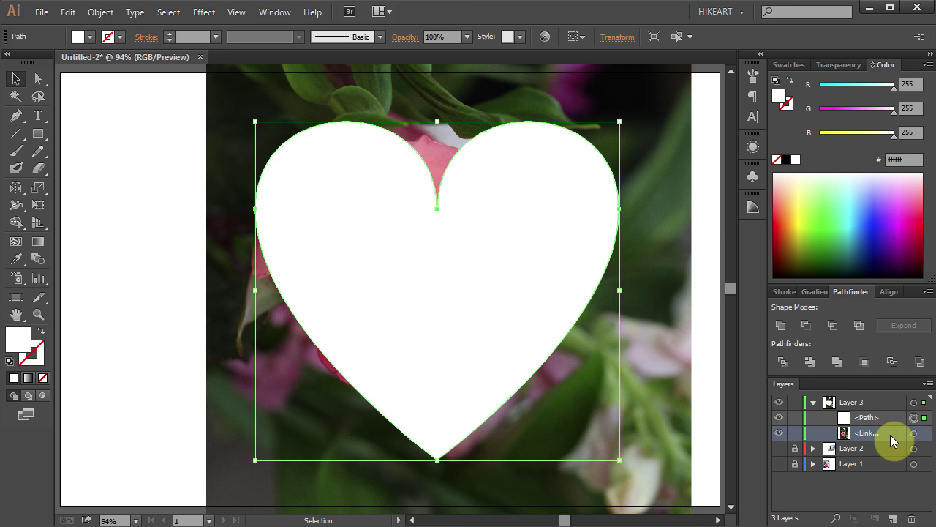
key(v)
drag(146, 113, 711, 364)
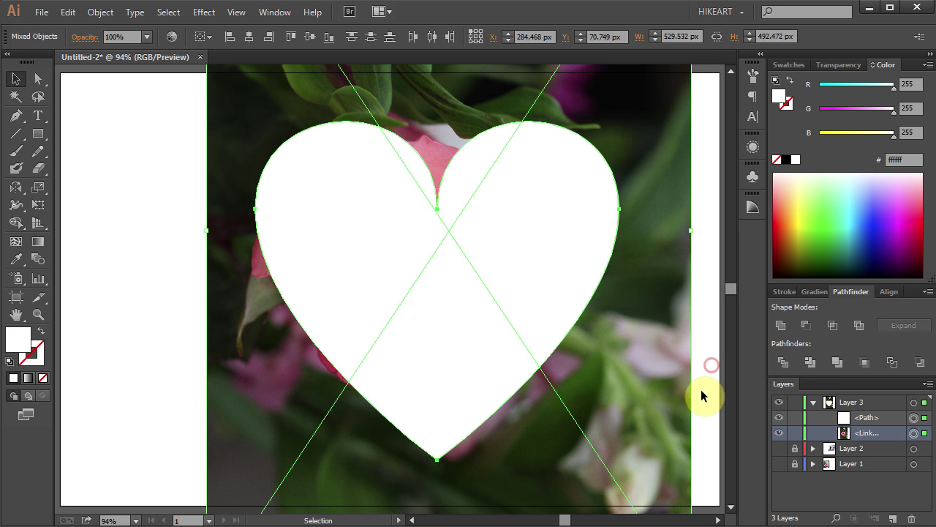
Apply Object > Clipping Mask > Make to clip the rose photo inside the heart.
click(100, 12)
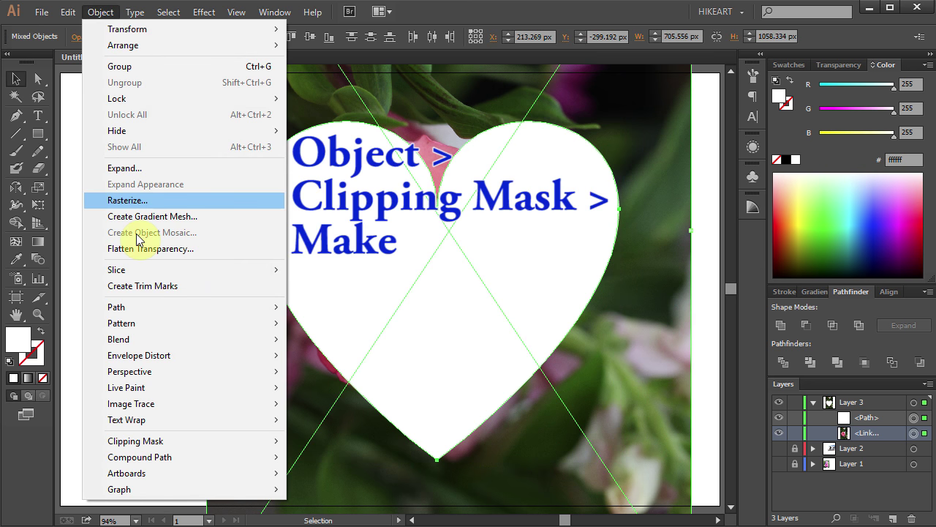
mouse_move(184, 439)
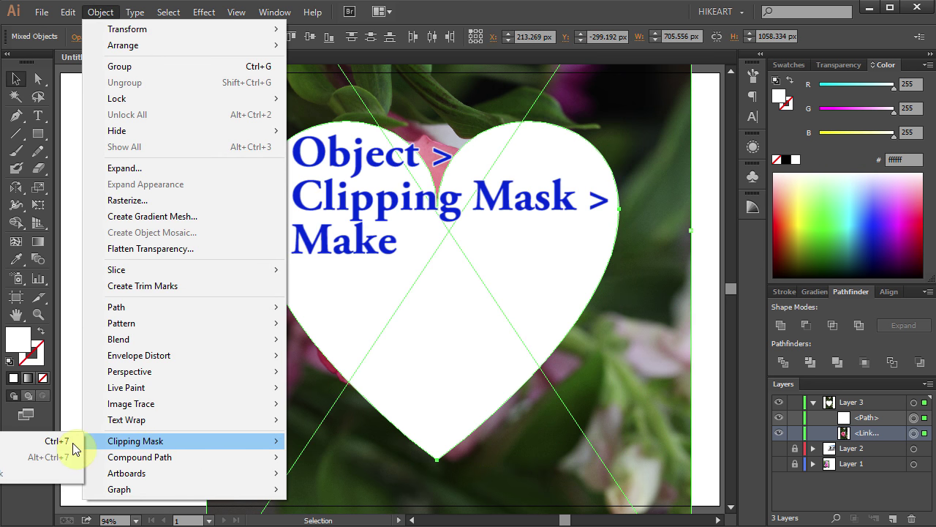
click(38, 448)
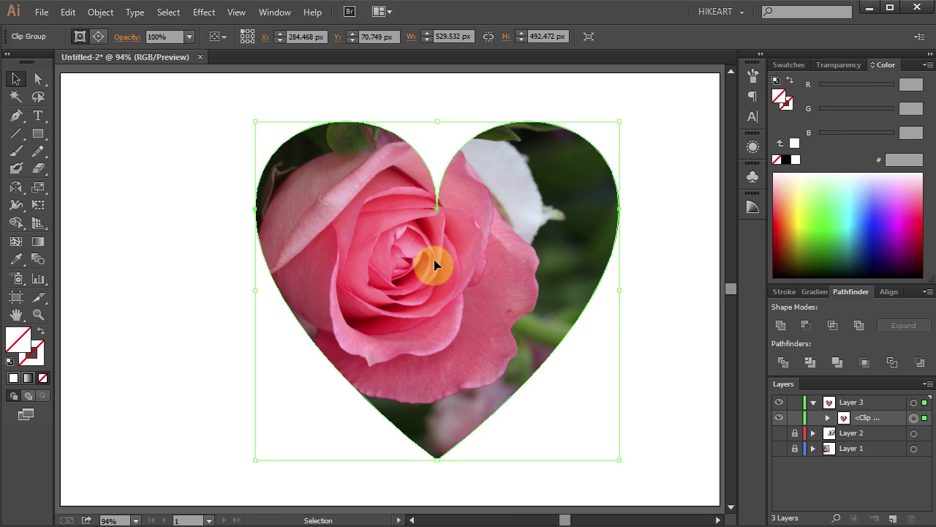
Shift the rose photo up and left inside the heart, then lock the photo.
click(828, 418)
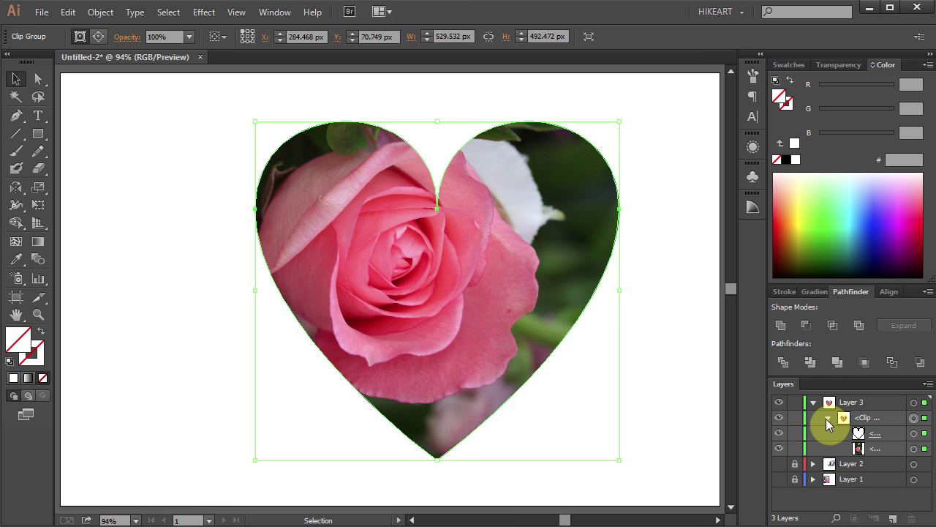
click(913, 449)
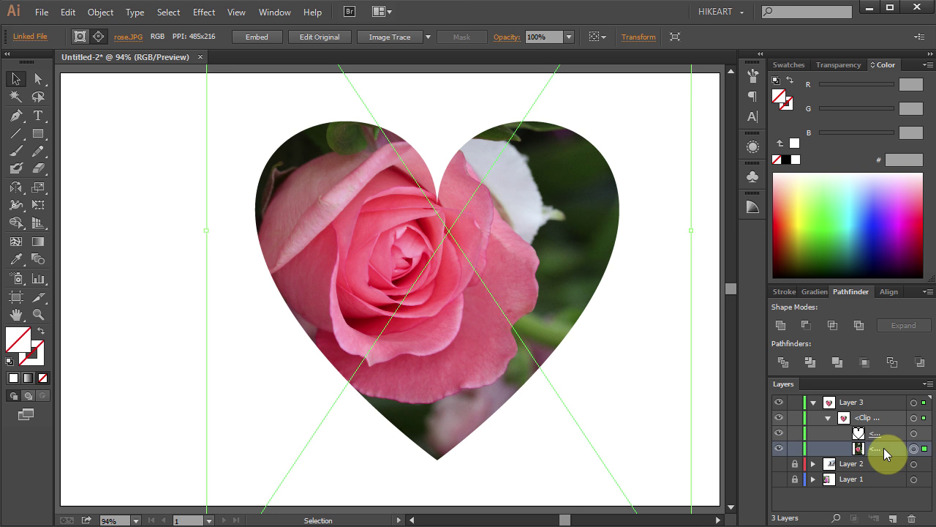
click(98, 38)
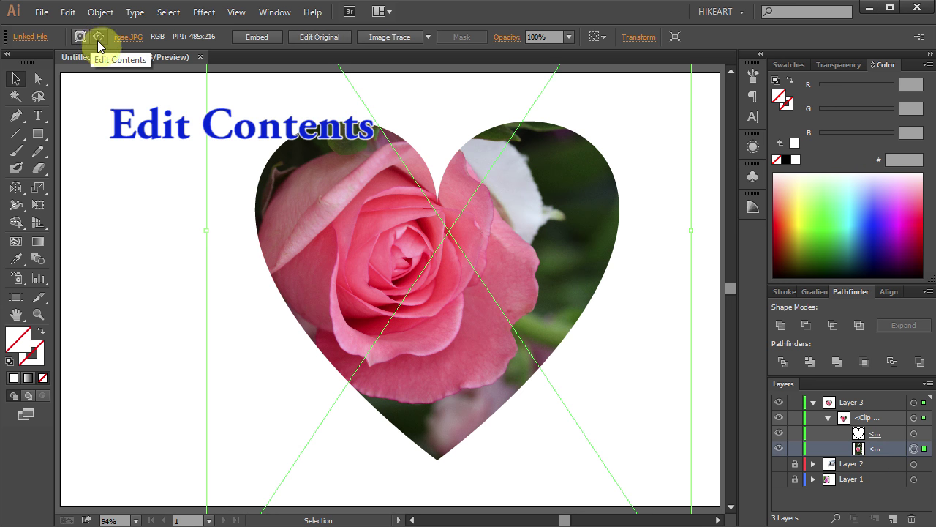
mouse_move(351, 237)
mouse_down()
mouse_move(351, 268)
mouse_move(339, 227)
mouse_up()
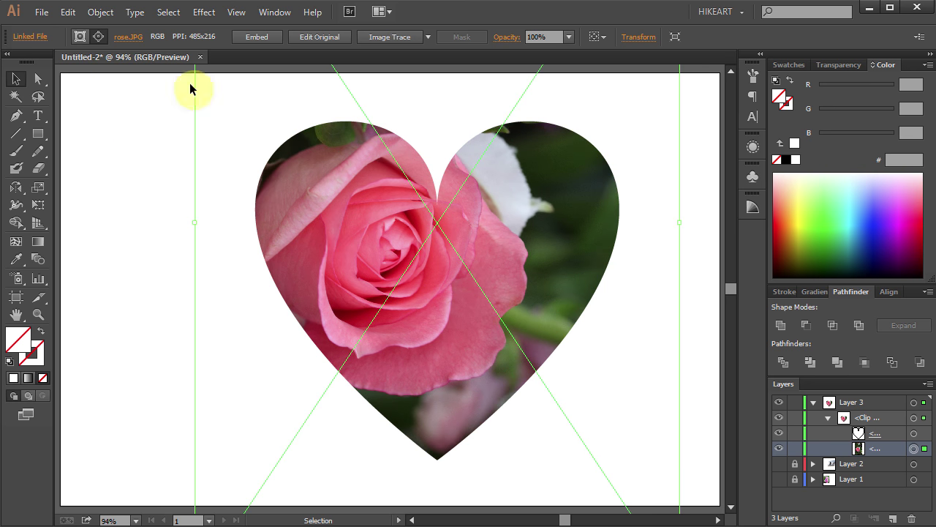
click(79, 37)
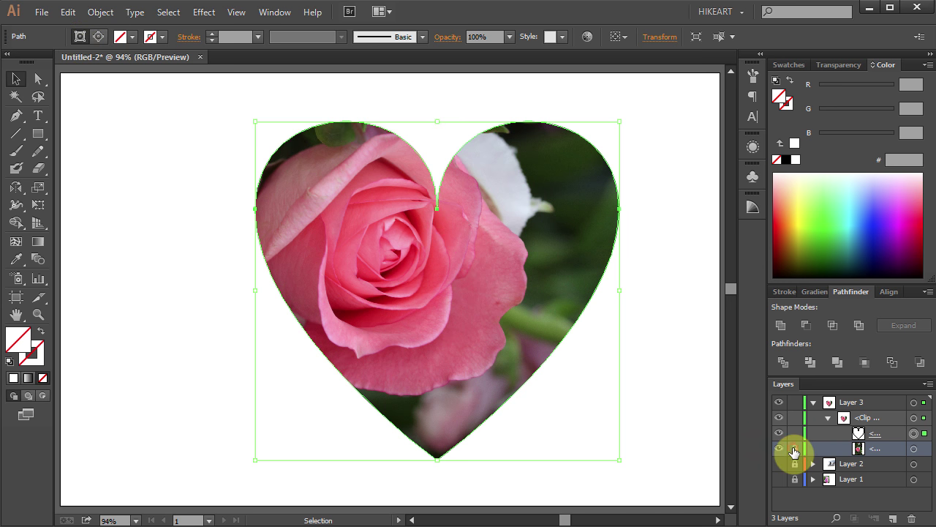
click(796, 449)
Raise the heart's bottom anchor point with Direct Selection for a shorter heart.
click(38, 78)
click(436, 459)
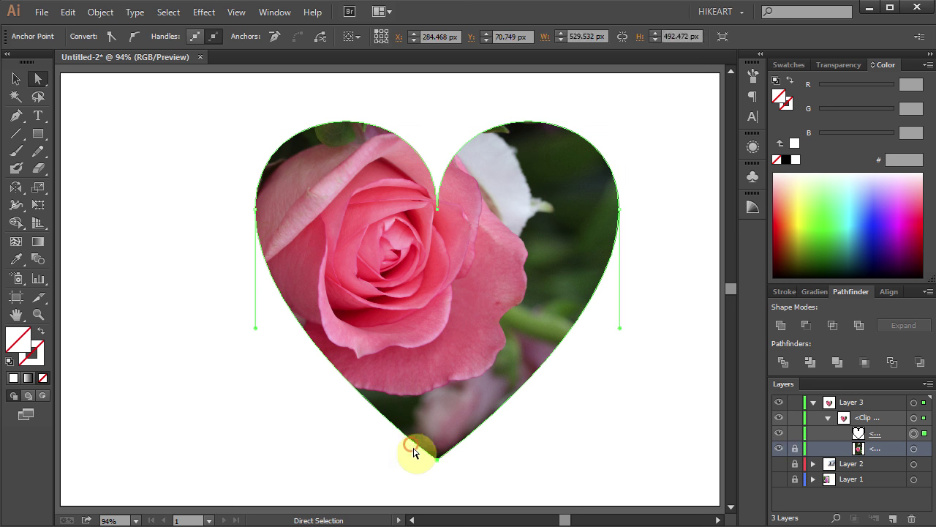
drag(438, 461, 437, 430)
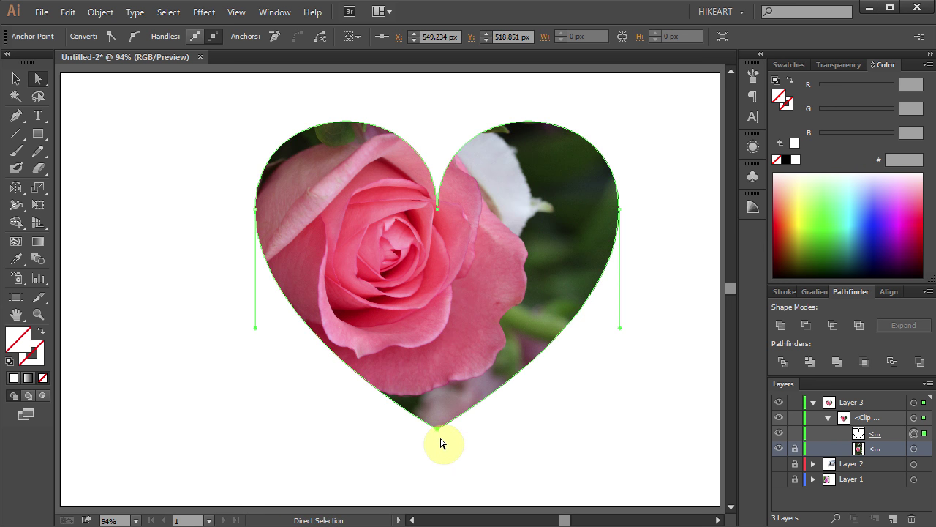